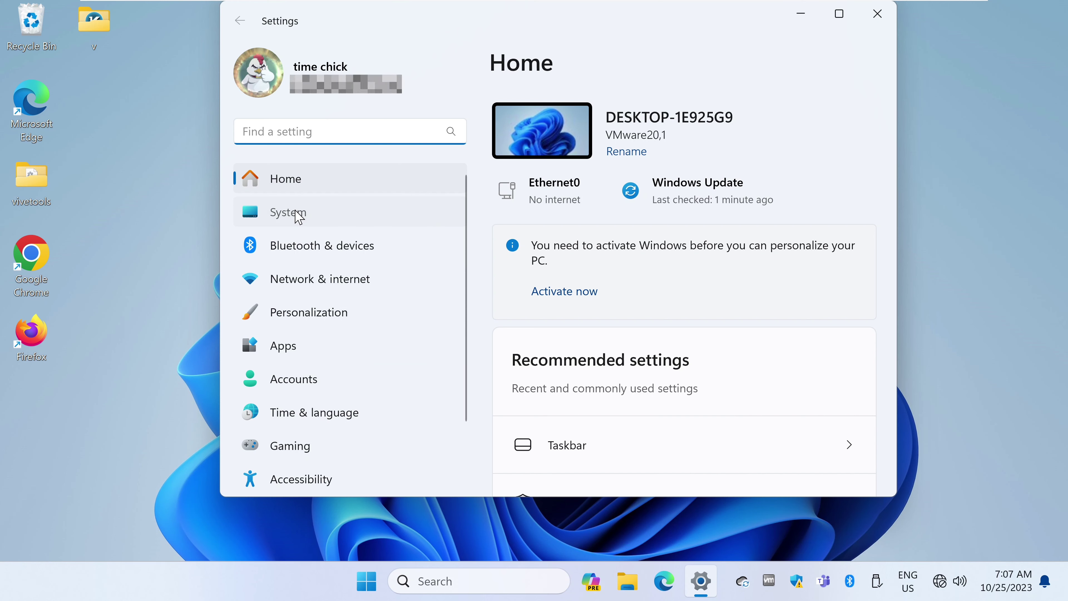
Turn on Clipboard history in the System clipboard settings and close the Settings window
{"action": "left_click", "coordinate": [296, 212]}
{"action": "scroll", "coordinate": [625, 286], "scroll_direction": "down", "scroll_amount": 2}
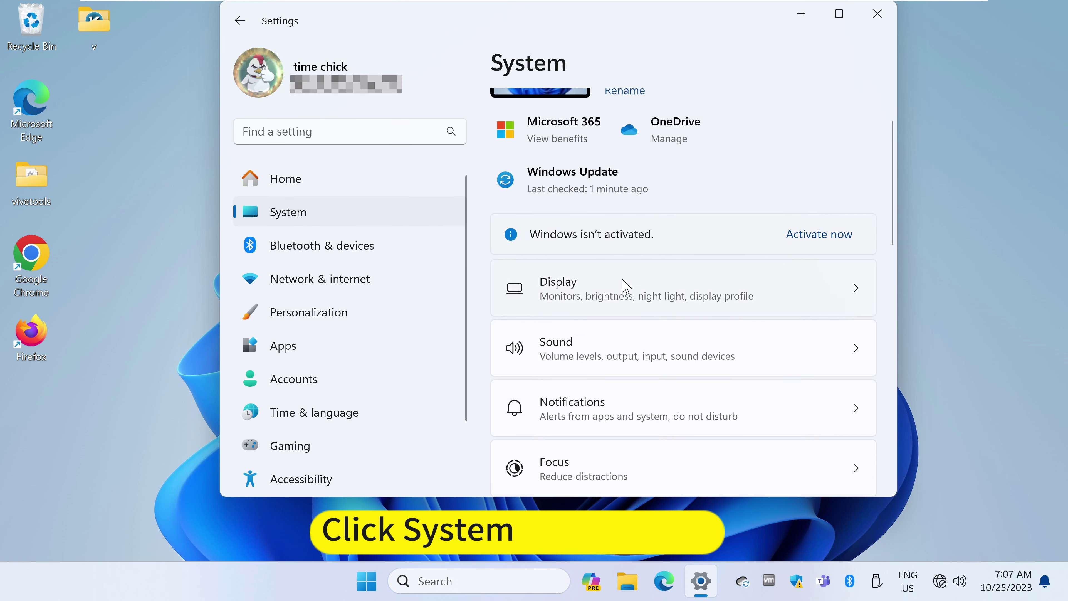
{"action": "scroll", "coordinate": [626, 286], "scroll_direction": "down", "scroll_amount": 3}
{"action": "scroll", "coordinate": [626, 286], "scroll_direction": "down", "scroll_amount": 7}
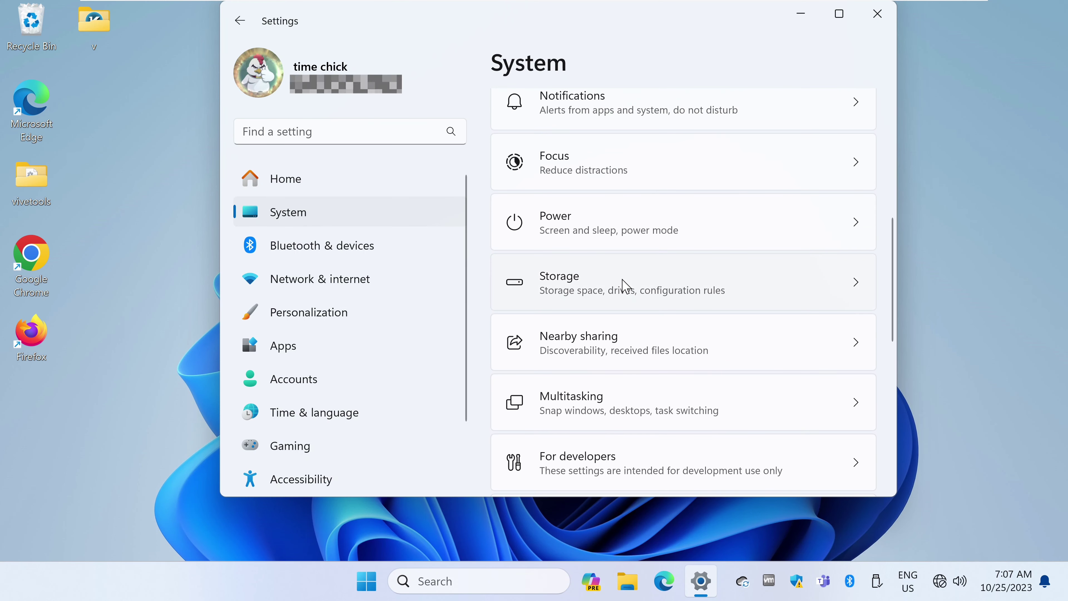
{"action": "scroll", "coordinate": [625, 287], "scroll_direction": "down", "scroll_amount": 8}
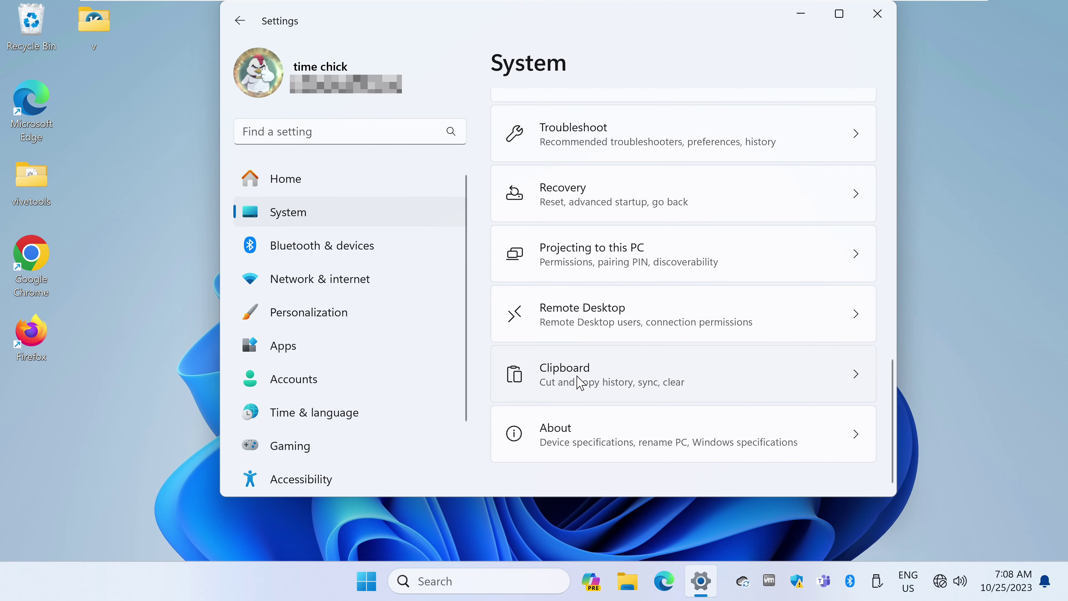
{"action": "left_click", "coordinate": [580, 383]}
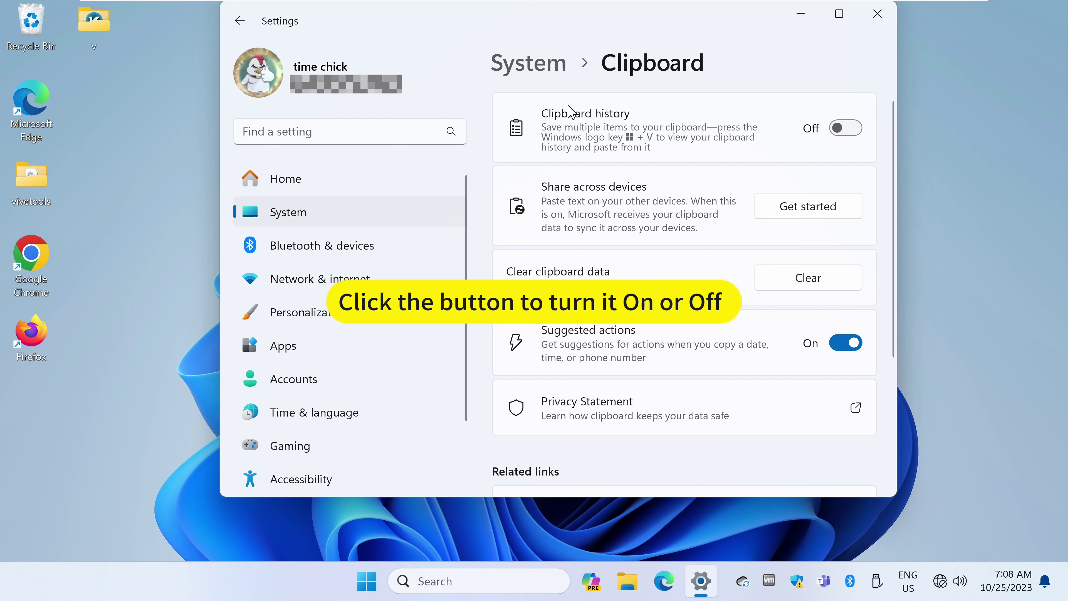
{"action": "left_click", "coordinate": [852, 129]}
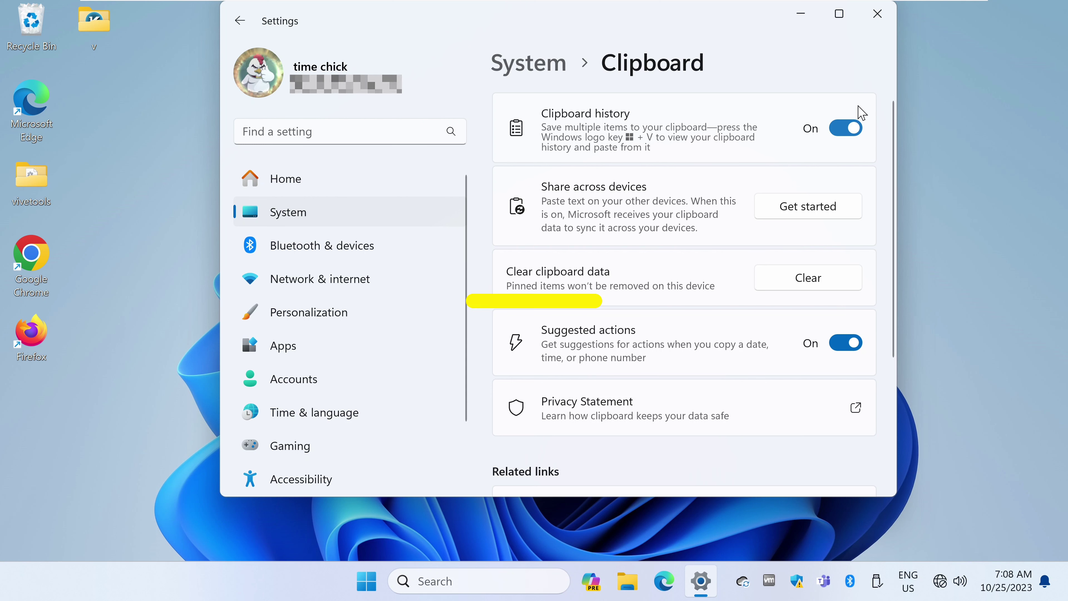
{"action": "left_click", "coordinate": [878, 24]}
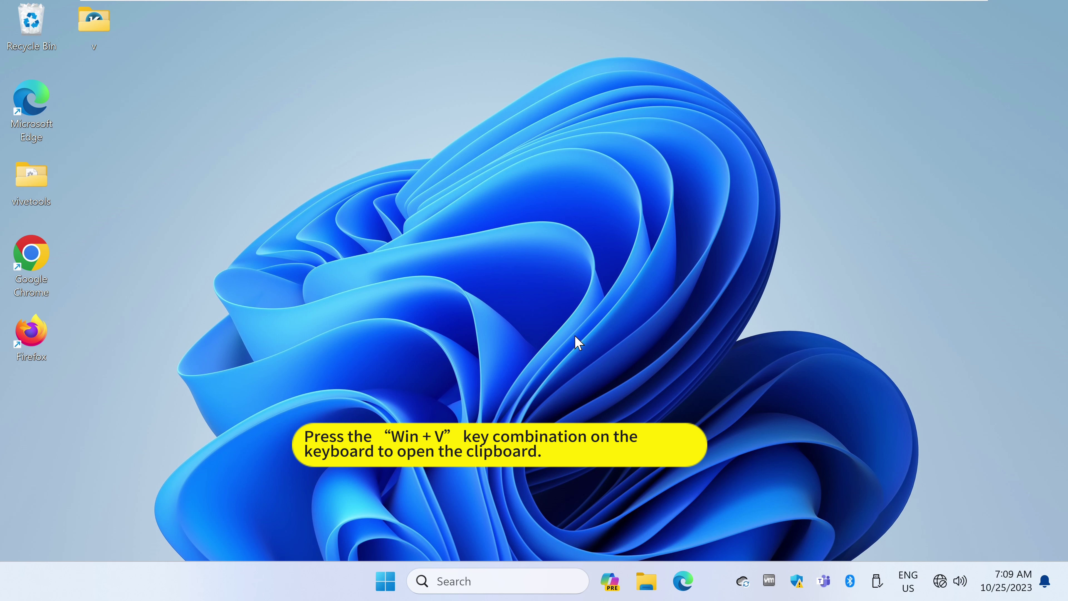
Open the clipboard history panel from the desktop, turn on clipboard history there and close the panel
{"action": "key", "text": "super+v"}
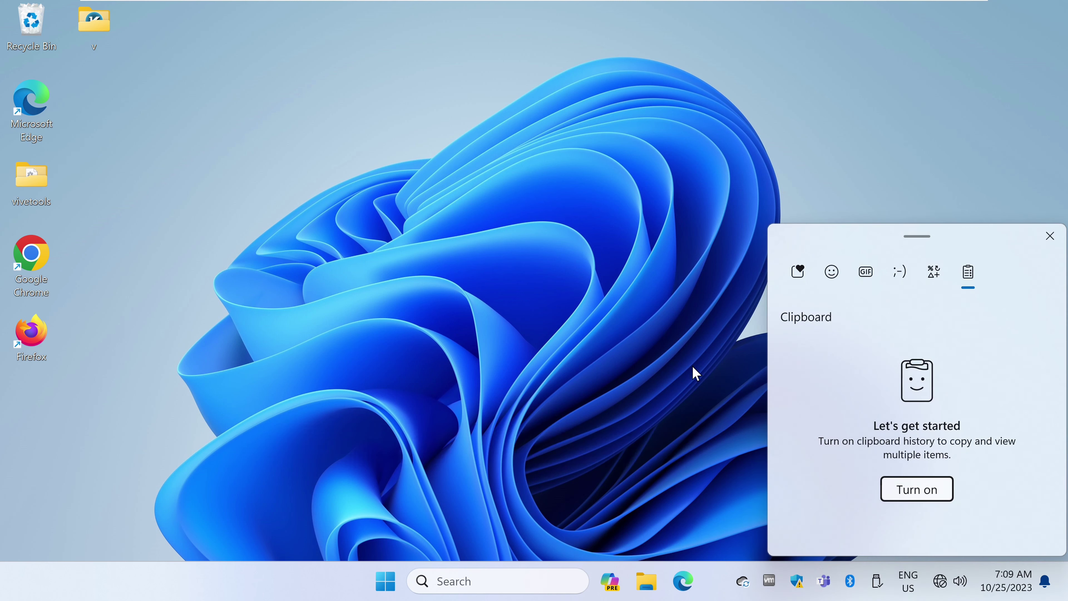
{"action": "left_click", "coordinate": [920, 492]}
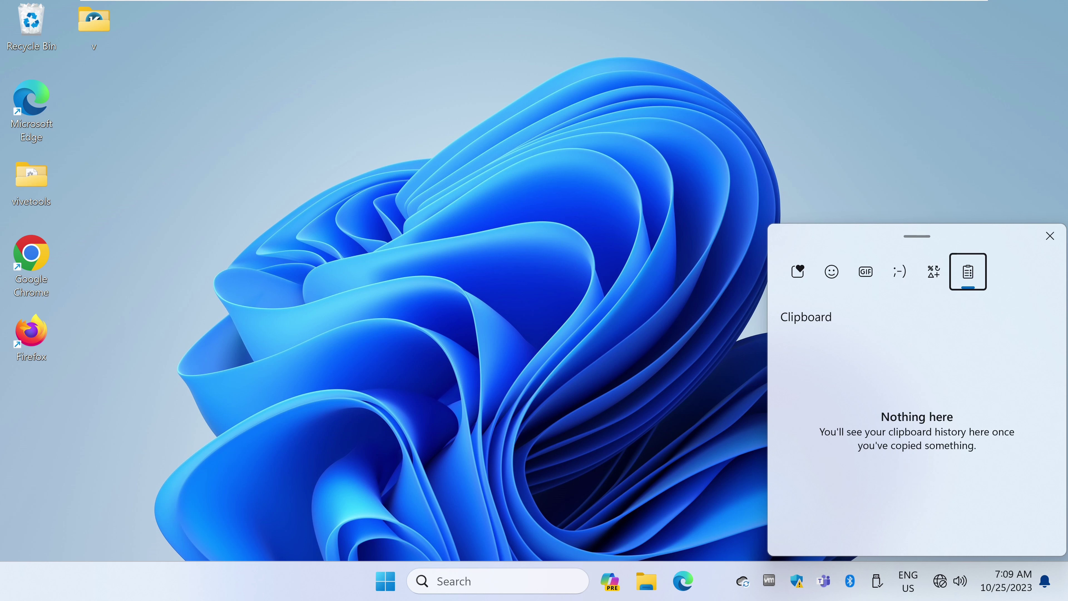
{"action": "left_click", "coordinate": [1050, 237]}
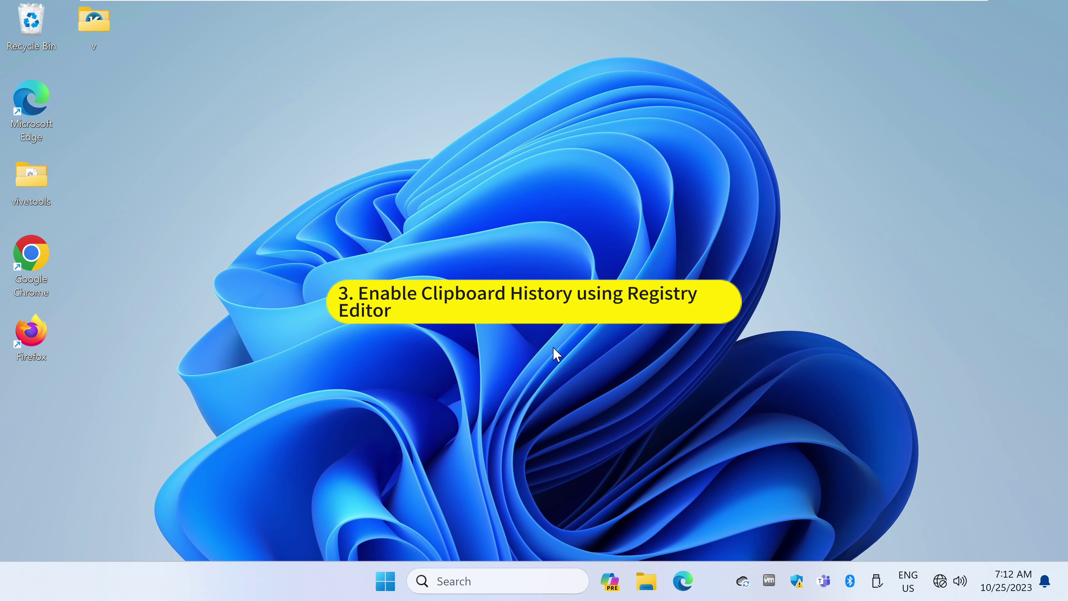
Launch Registry Editor by running regedit and allow it to make changes to the device
{"action": "key", "text": "super+r"}
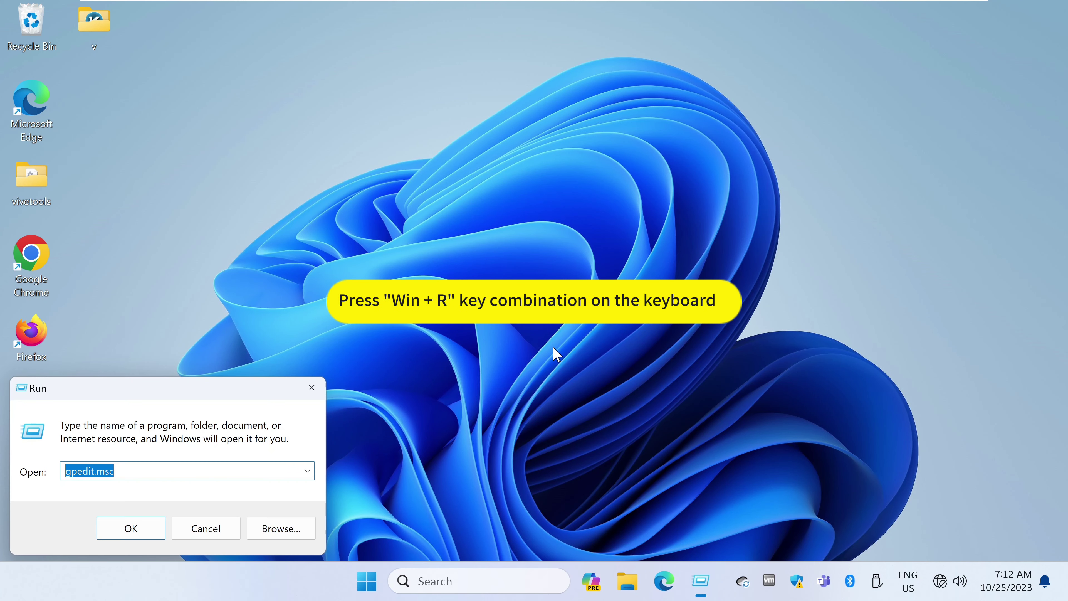
{"action": "type", "text": "regedit"}
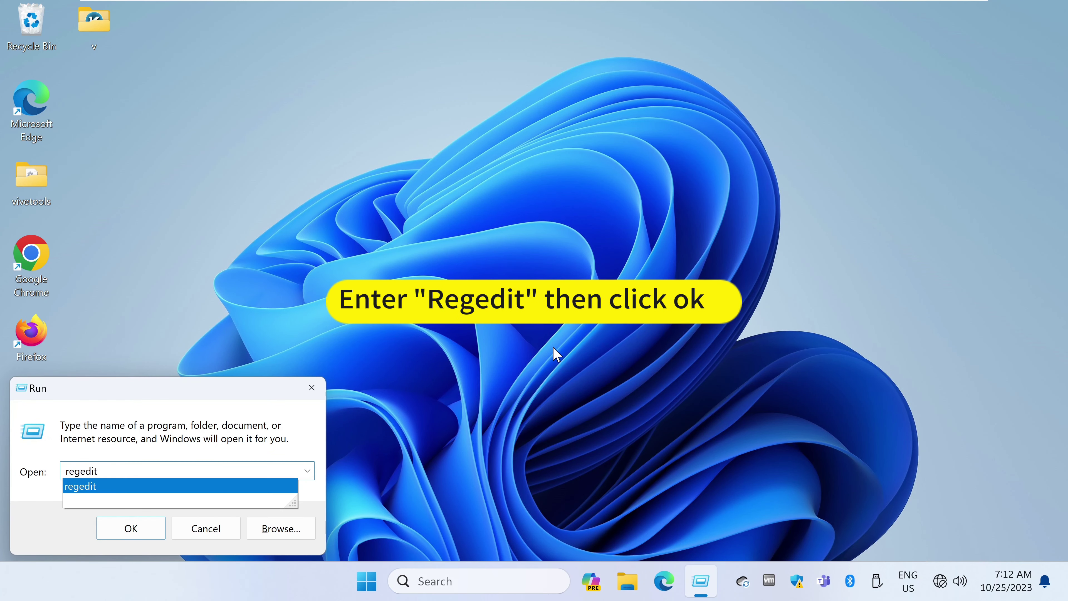
{"action": "key", "text": "Return"}
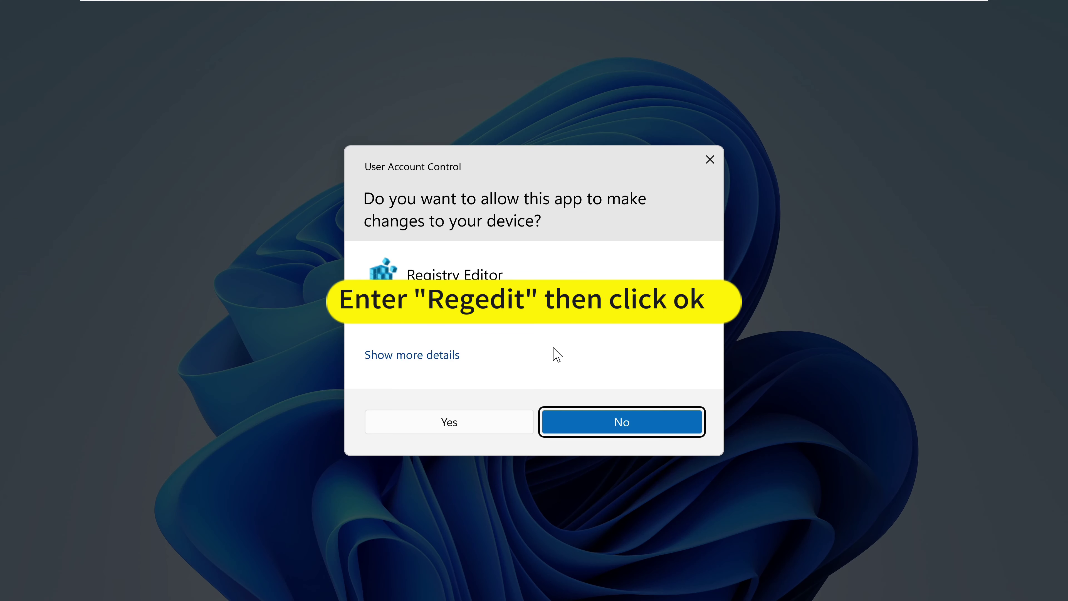
{"action": "left_click", "coordinate": [504, 415]}
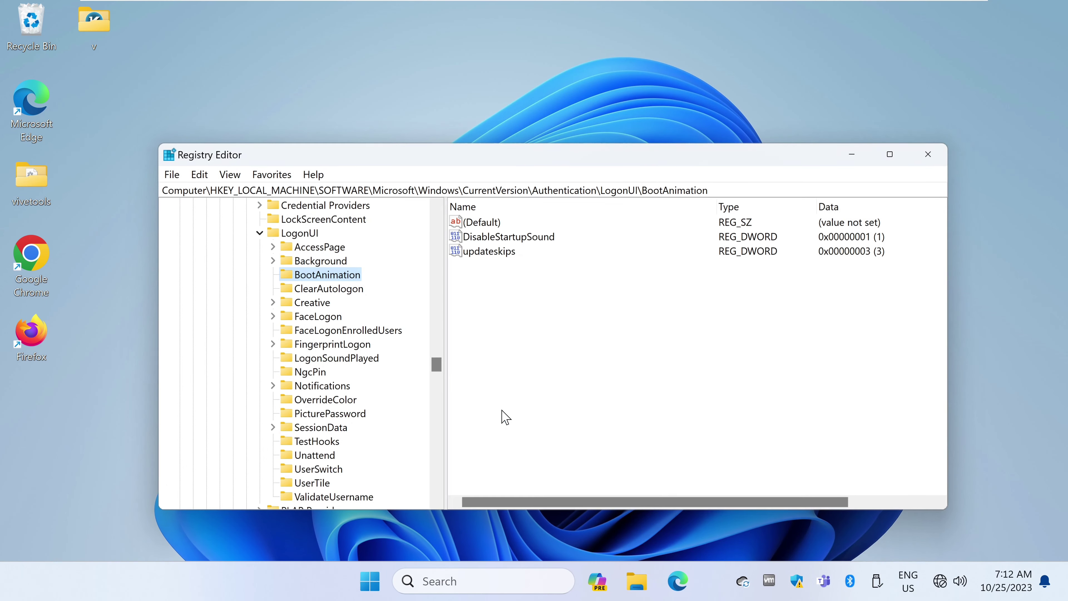
Go to the registry key HKEY_CURRENT_USER\Software\Microsoft\Clipboard and select its EnableClipboardHistory value
{"action": "left_click", "coordinate": [707, 190]}
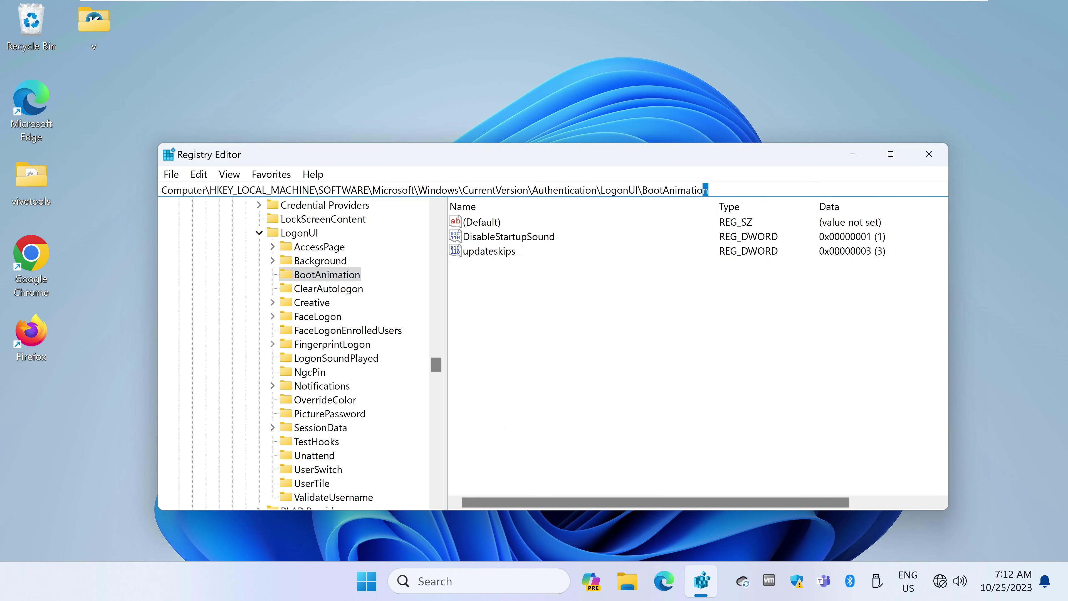
{"action": "type", "text": "HKEY_CURRENT_USER\\Software\\Microsoft\\Clipboard"}
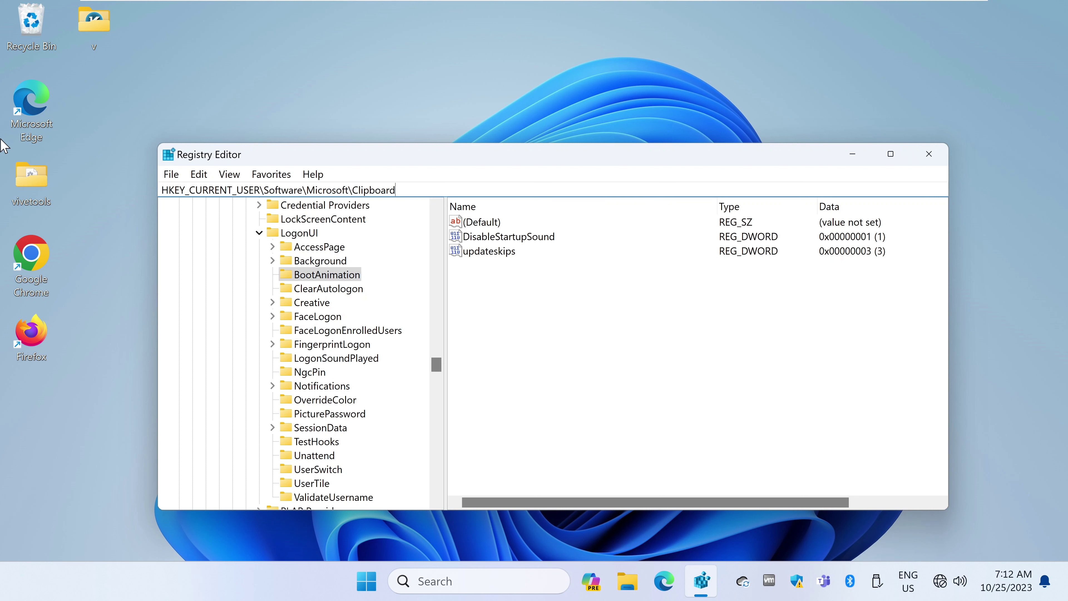
{"action": "key", "text": "Return"}
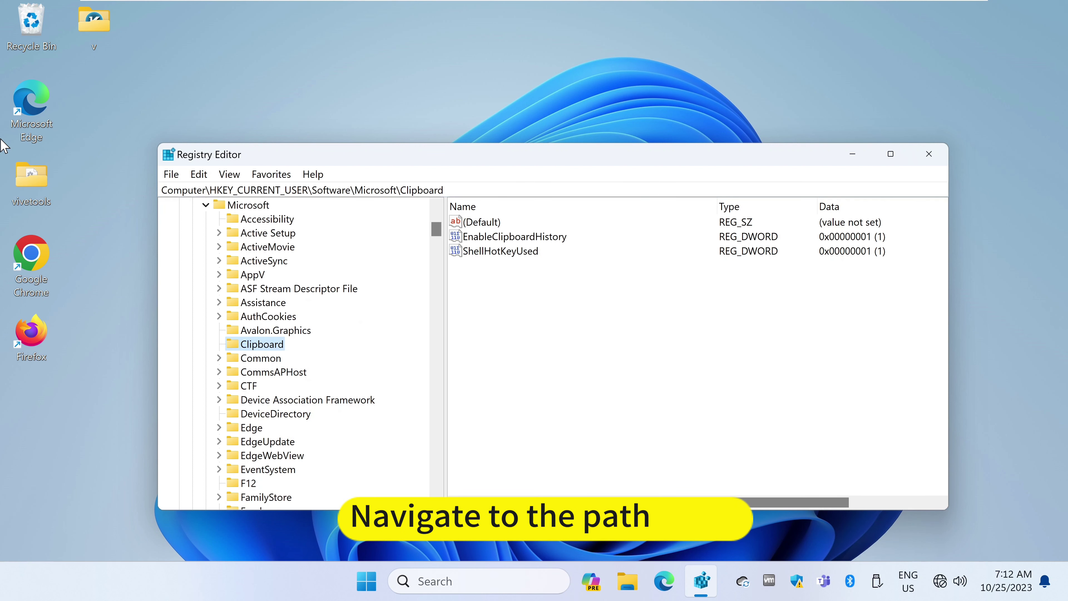
{"action": "left_click", "coordinate": [518, 238]}
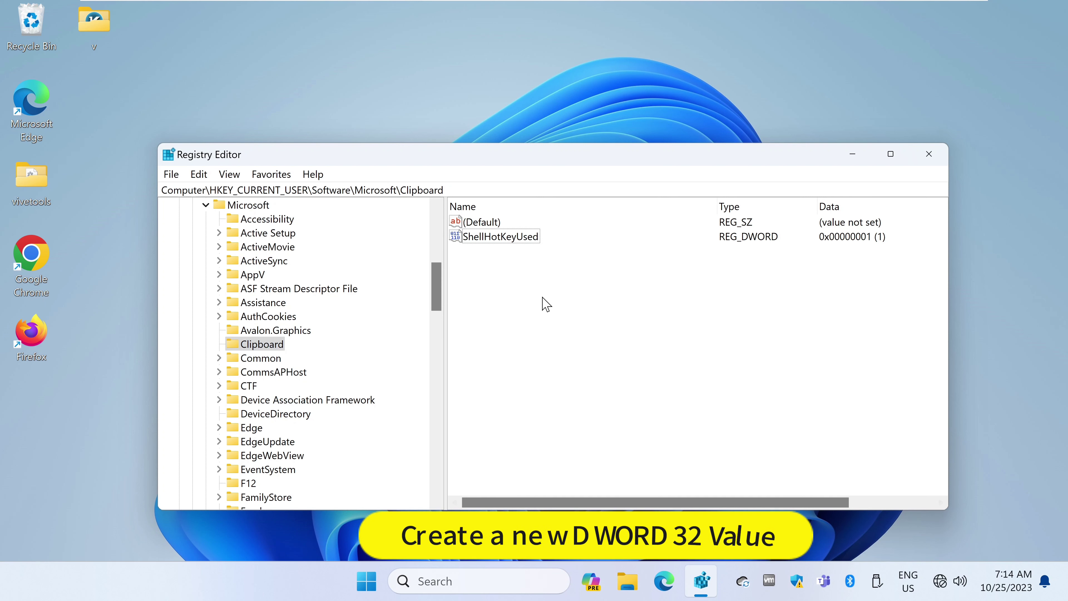
Create a new DWORD (32-bit) value named EnableClipboardHistory in the Clipboard key
{"action": "right_click", "coordinate": [493, 286]}
{"action": "mouse_move", "coordinate": [523, 294]}
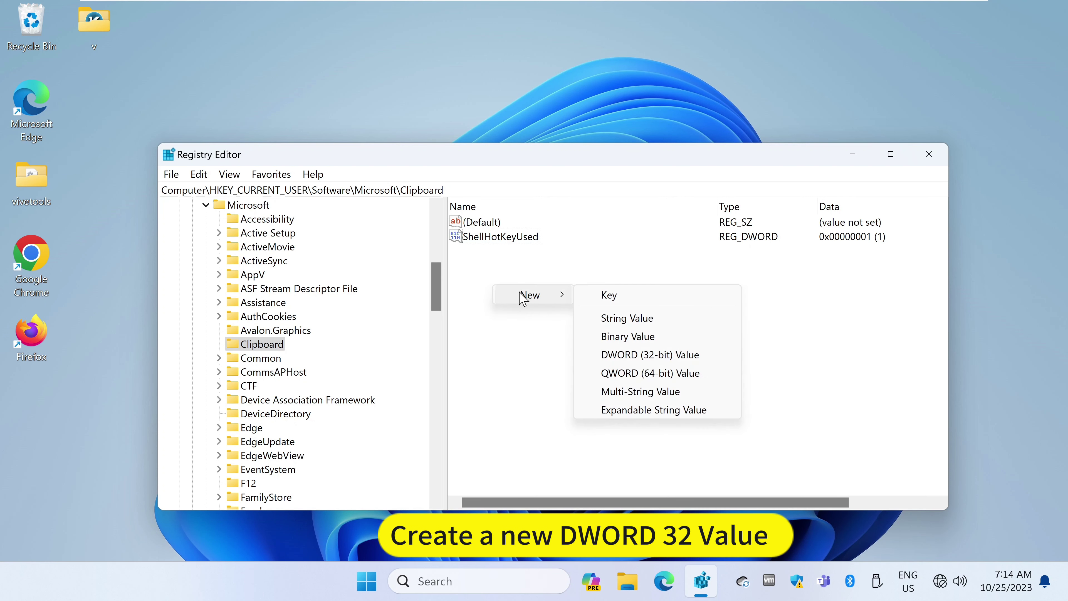
{"action": "left_click", "coordinate": [628, 358]}
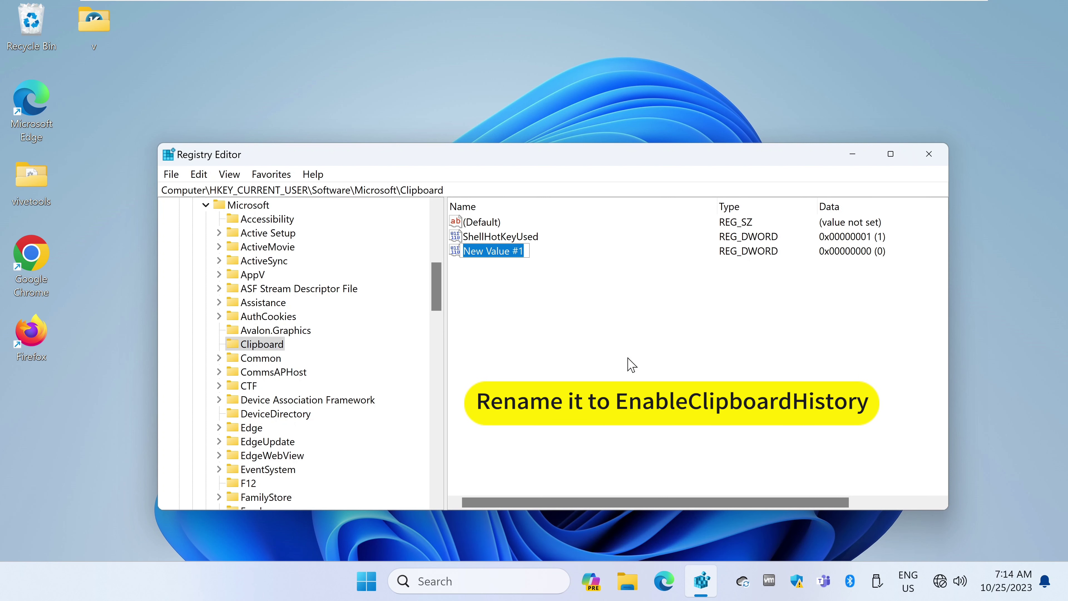
{"action": "type", "text": "EnableClipboardHistory"}
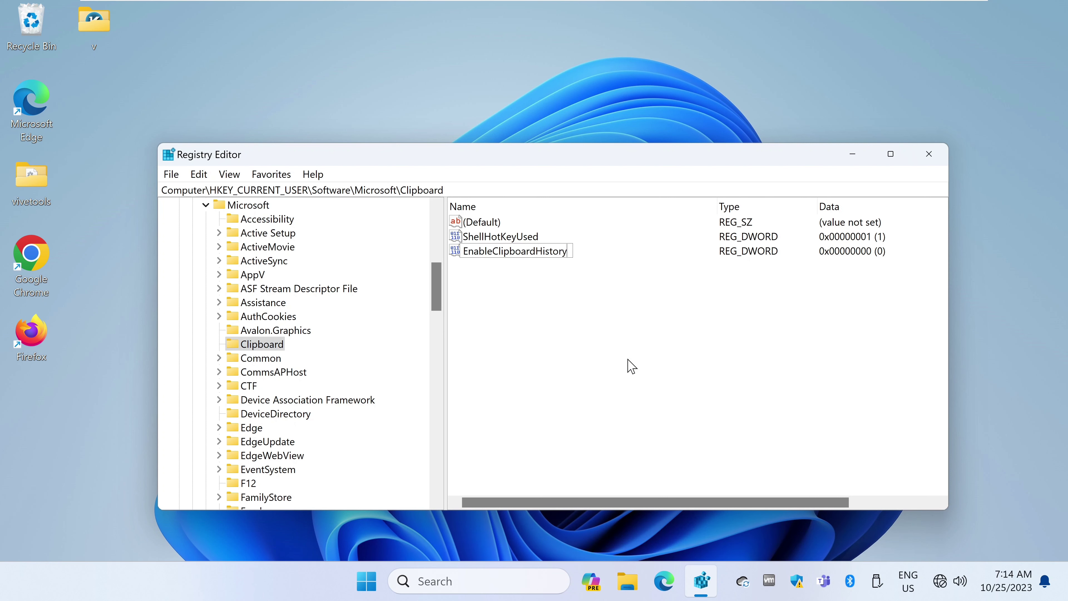
{"action": "key", "text": "Return"}
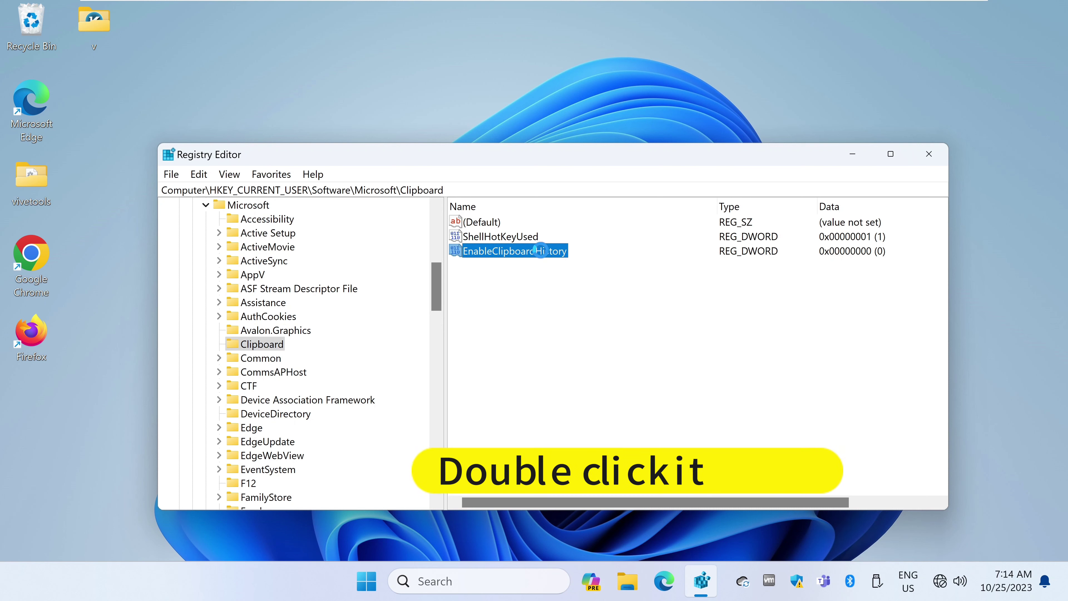
Set the value data of EnableClipboardHistory to 1 and close Registry Editor
{"action": "double_click", "coordinate": [543, 253]}
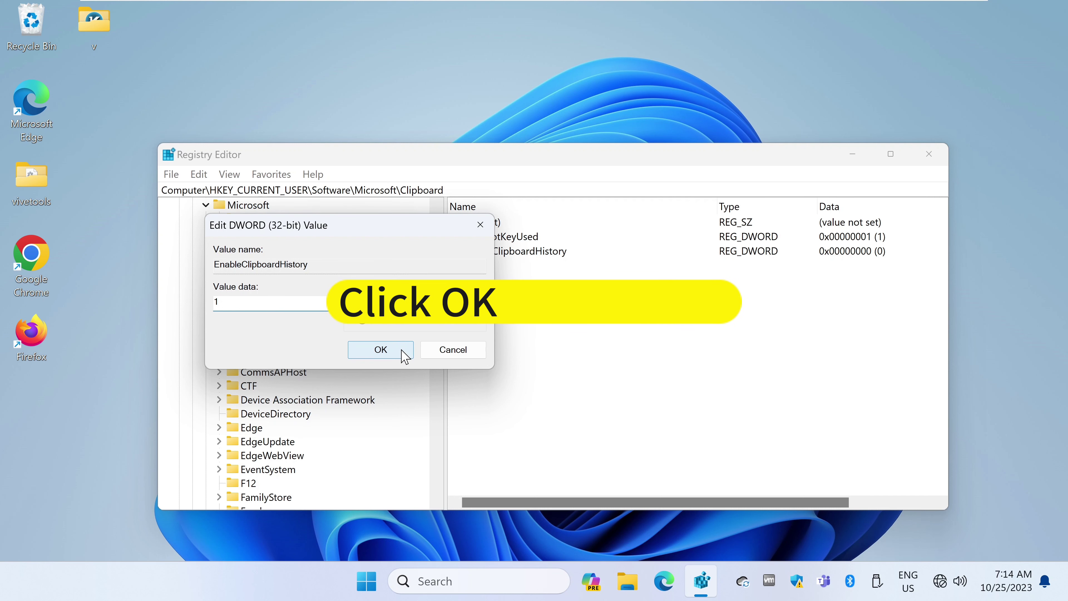
{"action": "left_click", "coordinate": [401, 349]}
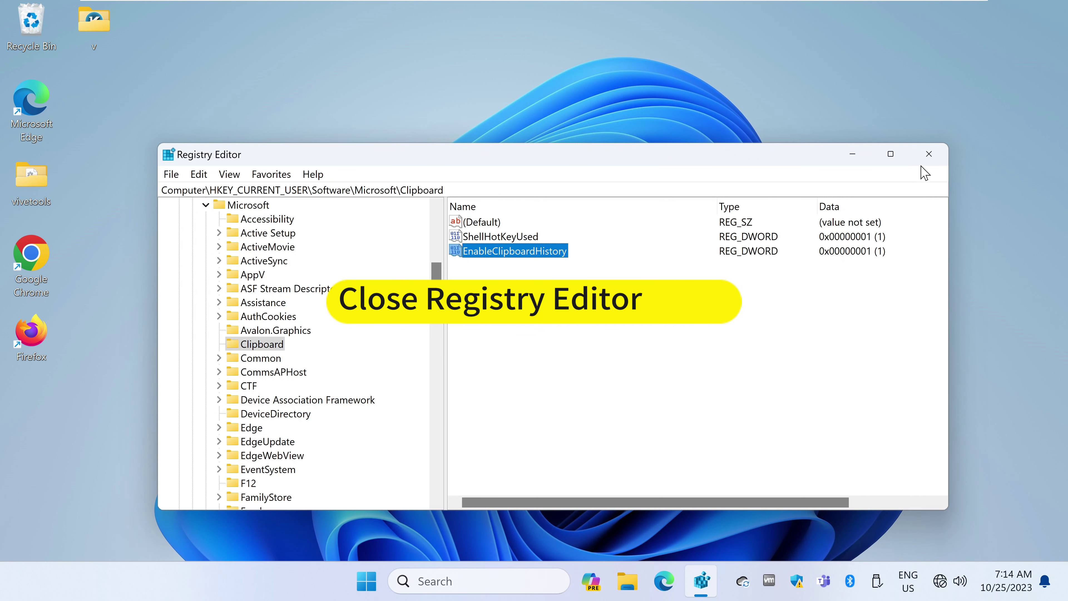
{"action": "left_click", "coordinate": [928, 160]}
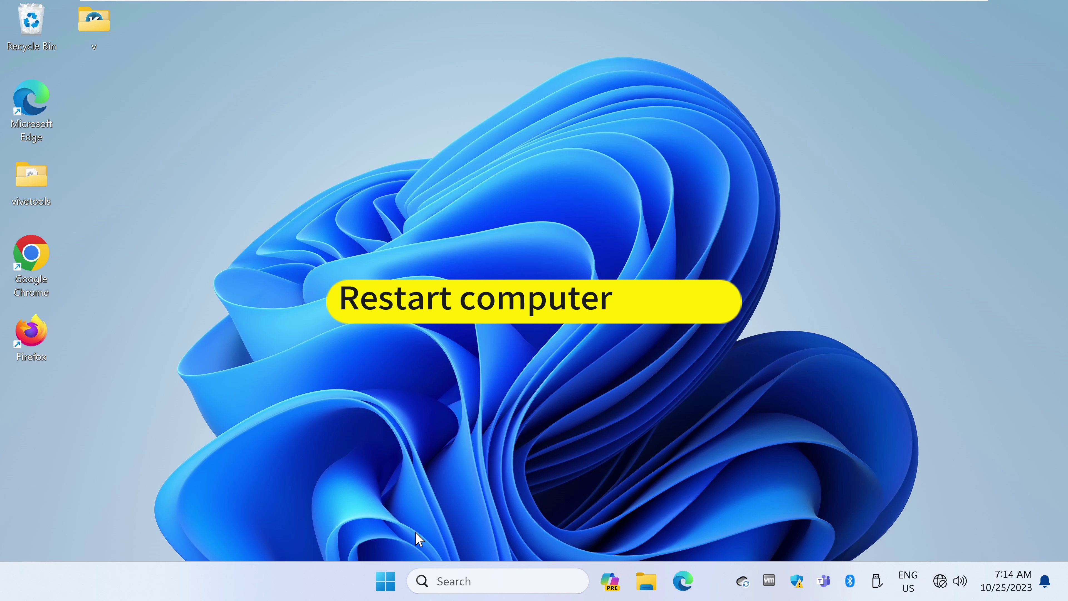
Restart the computer
{"action": "left_click", "coordinate": [395, 580]}
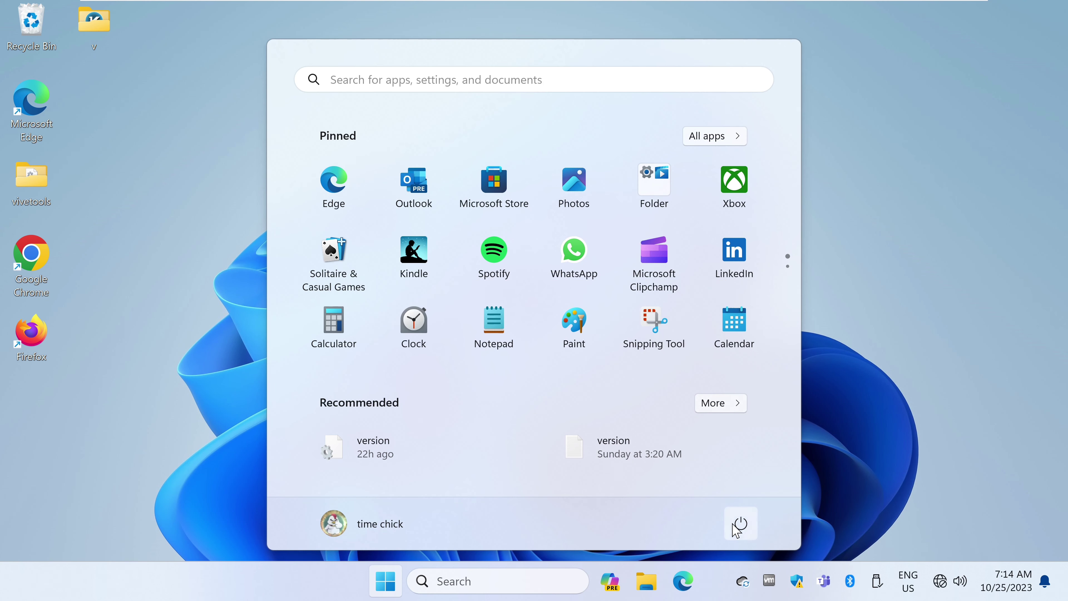
{"action": "left_click", "coordinate": [737, 531]}
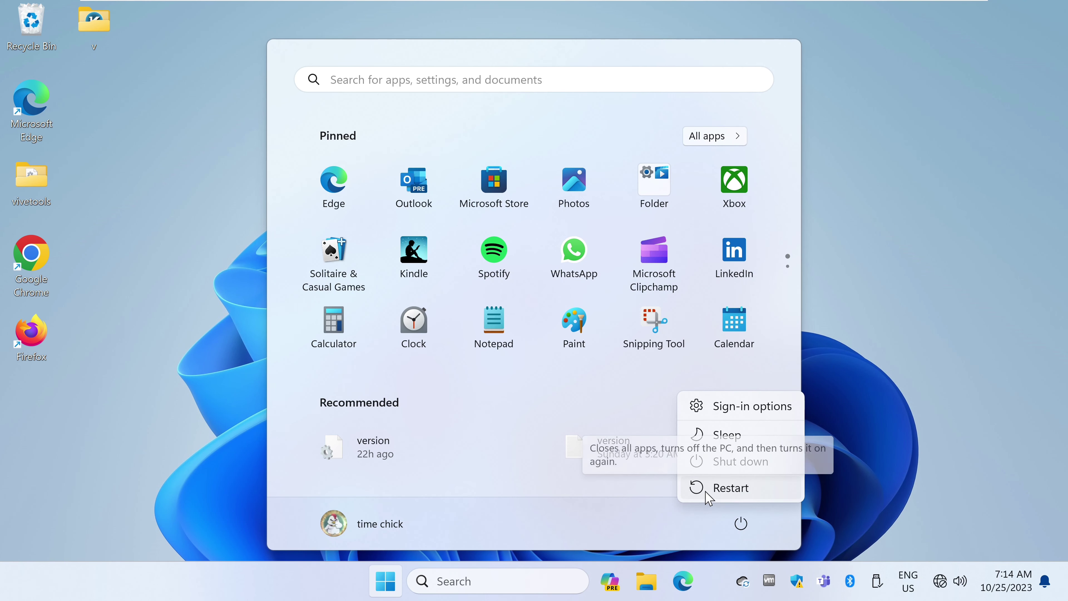
{"action": "left_click", "coordinate": [722, 488]}
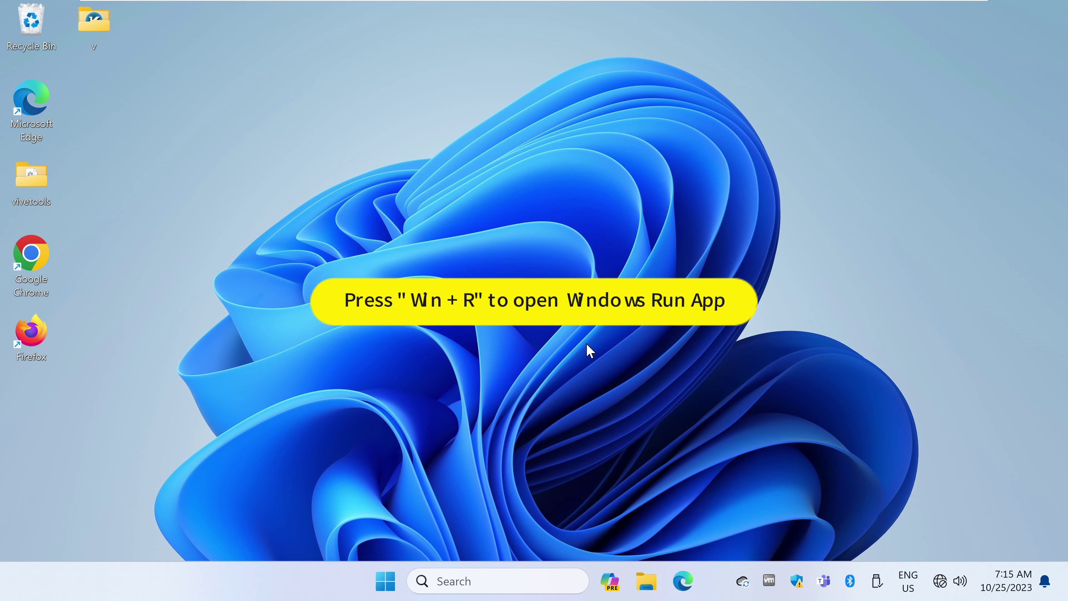
Launch the Local Group Policy Editor by running gpedit.msc
{"action": "key", "text": "super+r"}
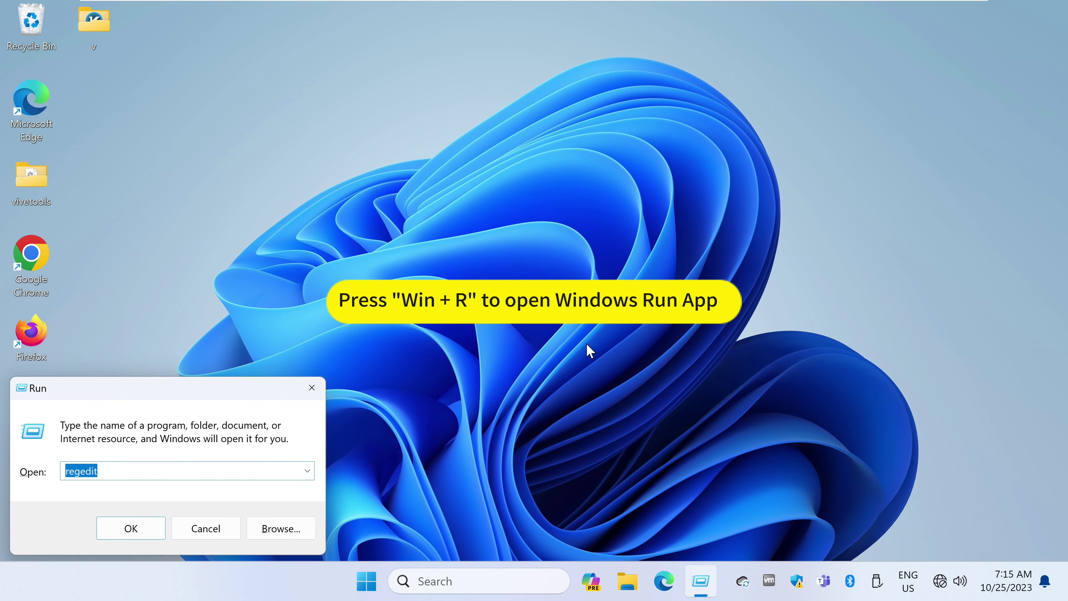
{"action": "type", "text": "gp"}
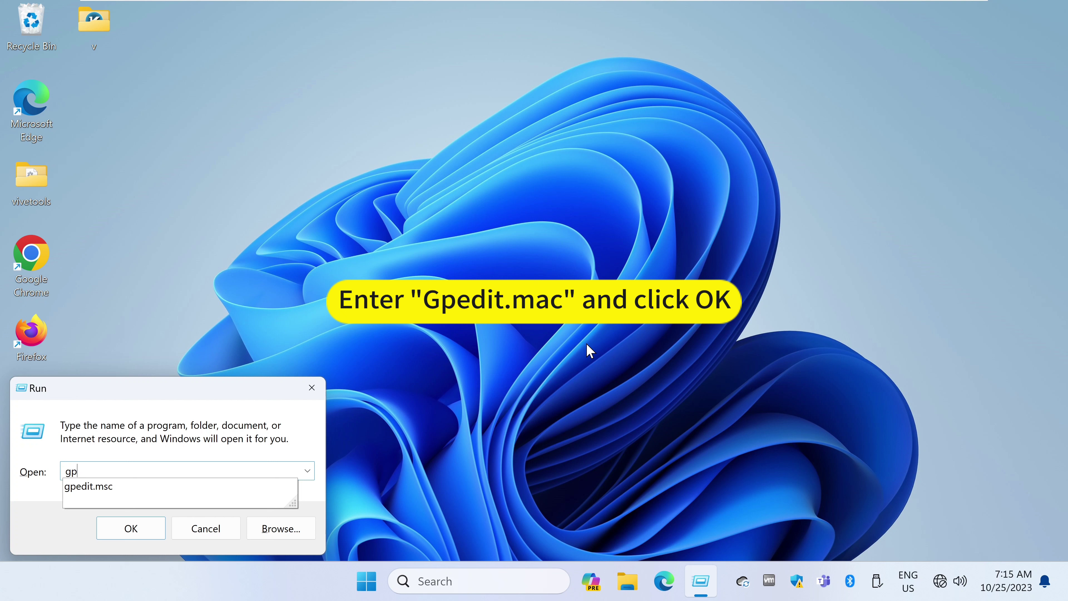
{"action": "key", "text": "Down"}
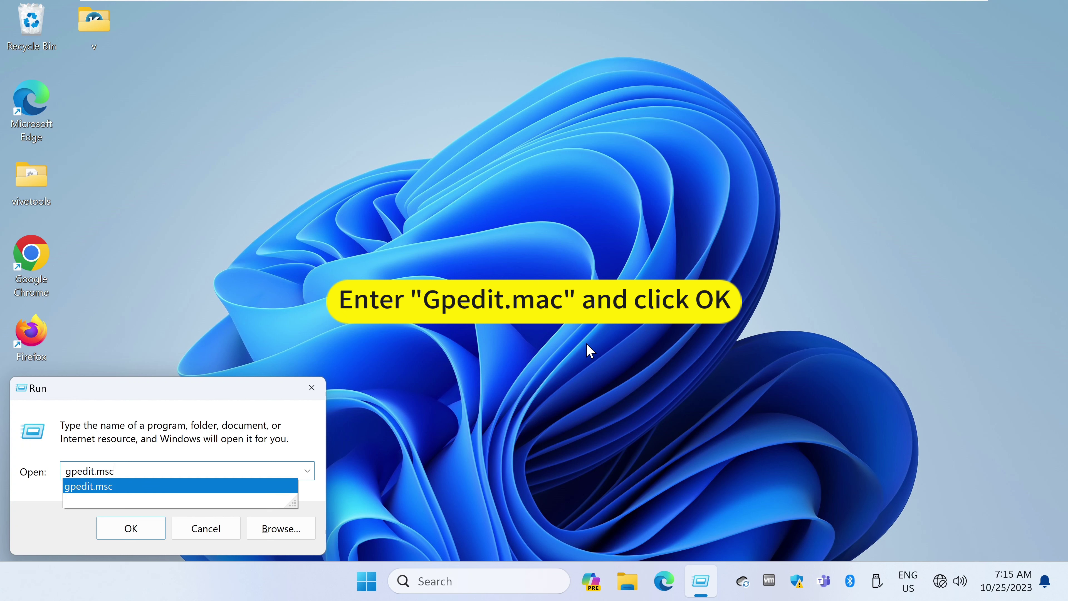
{"action": "key", "text": "Return"}
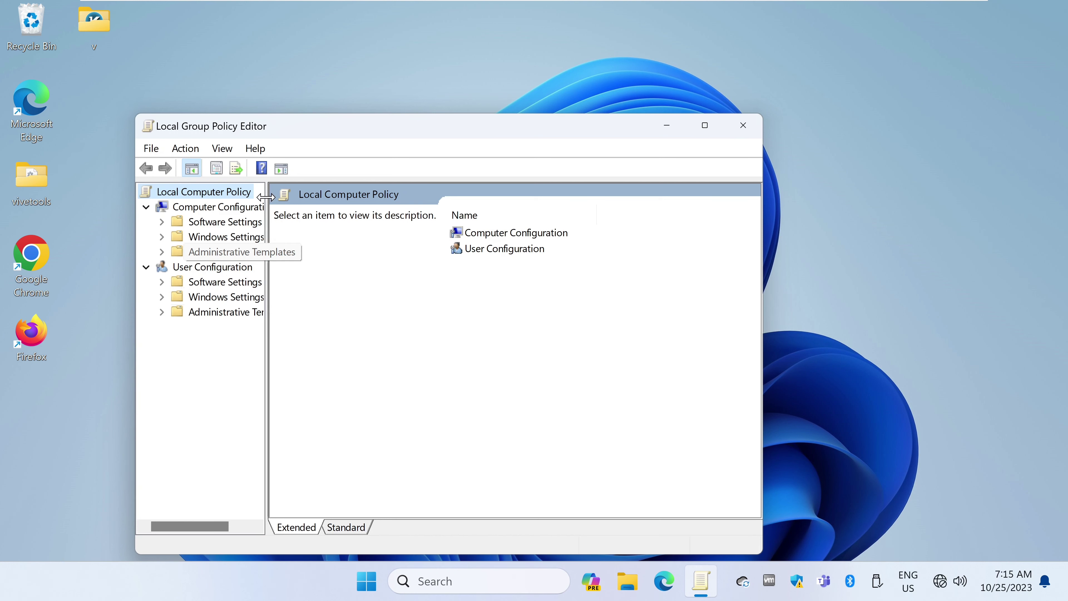
Open the OS Policies folder under Computer Configuration > Administrative Templates > System
{"action": "left_click_drag", "start_coordinate": [265, 197], "coordinate": [326, 197]}
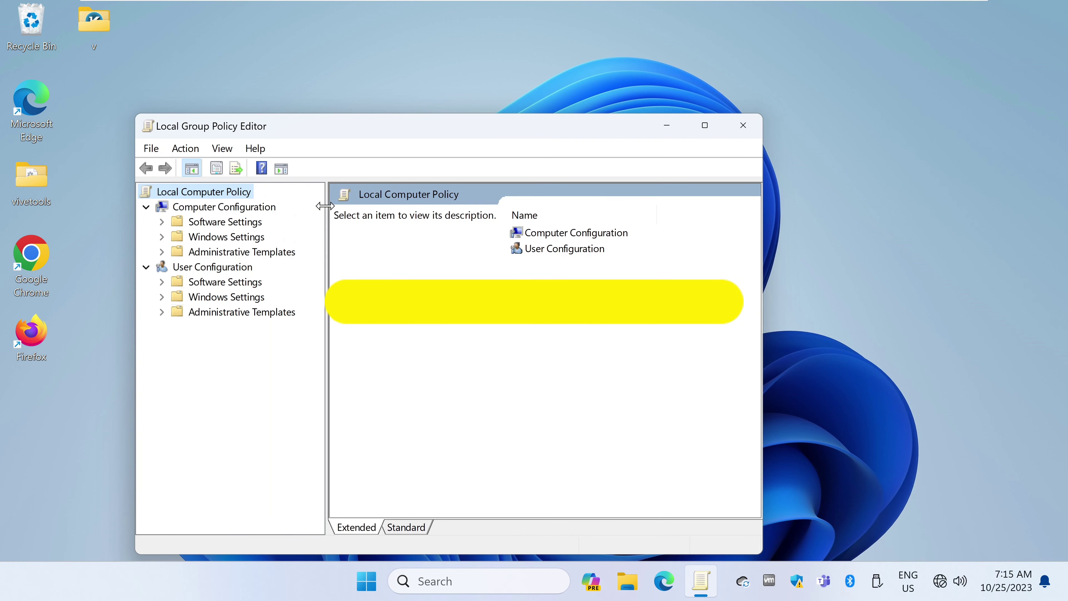
{"action": "left_click", "coordinate": [163, 253]}
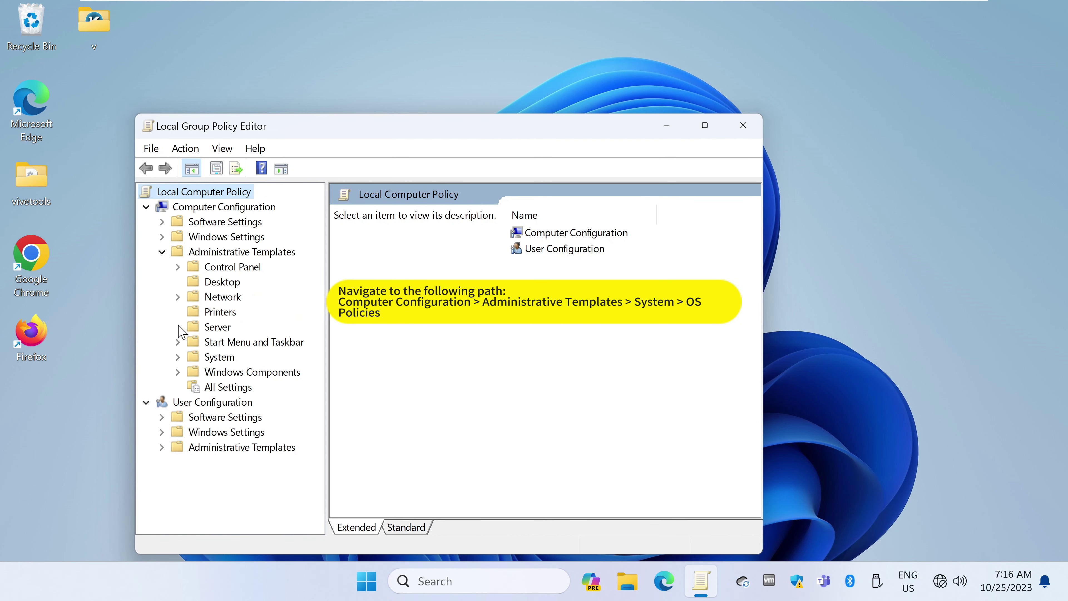
{"action": "left_click", "coordinate": [176, 358]}
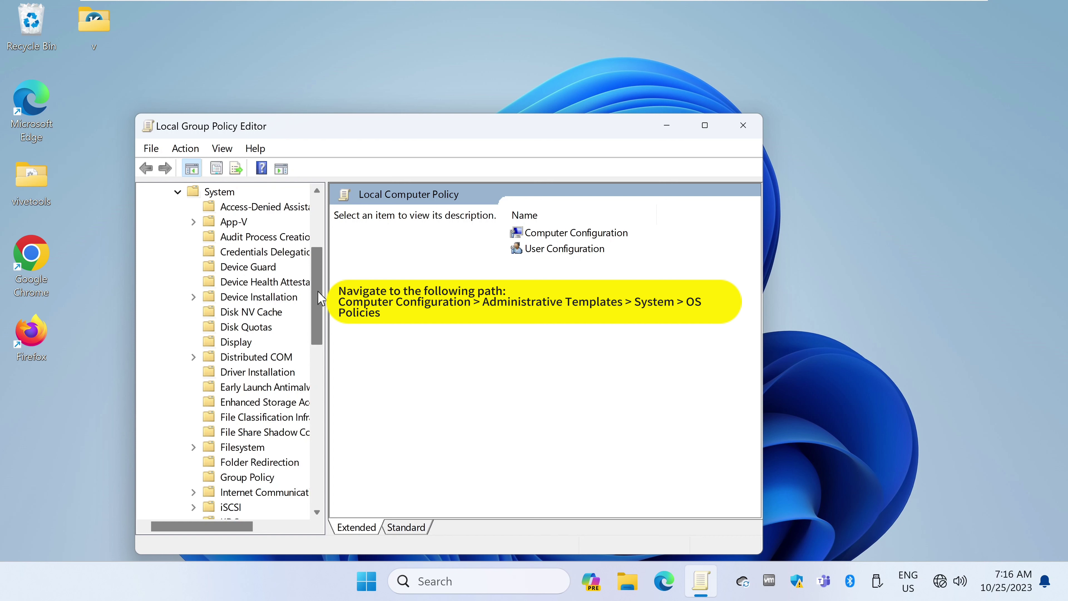
{"action": "left_click_drag", "start_coordinate": [321, 300], "coordinate": [318, 372]}
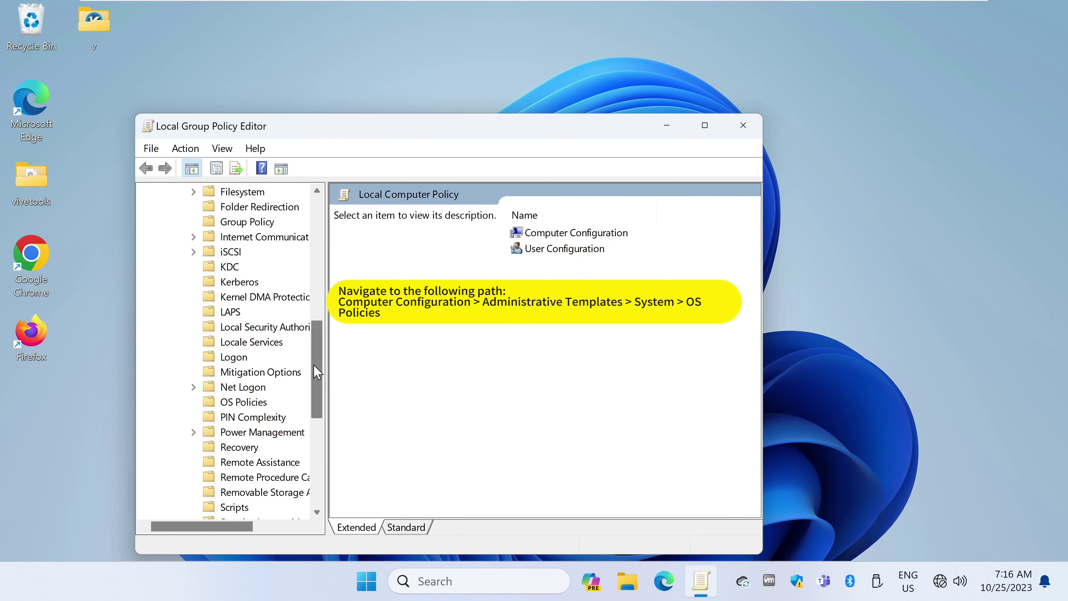
{"action": "left_click", "coordinate": [236, 402]}
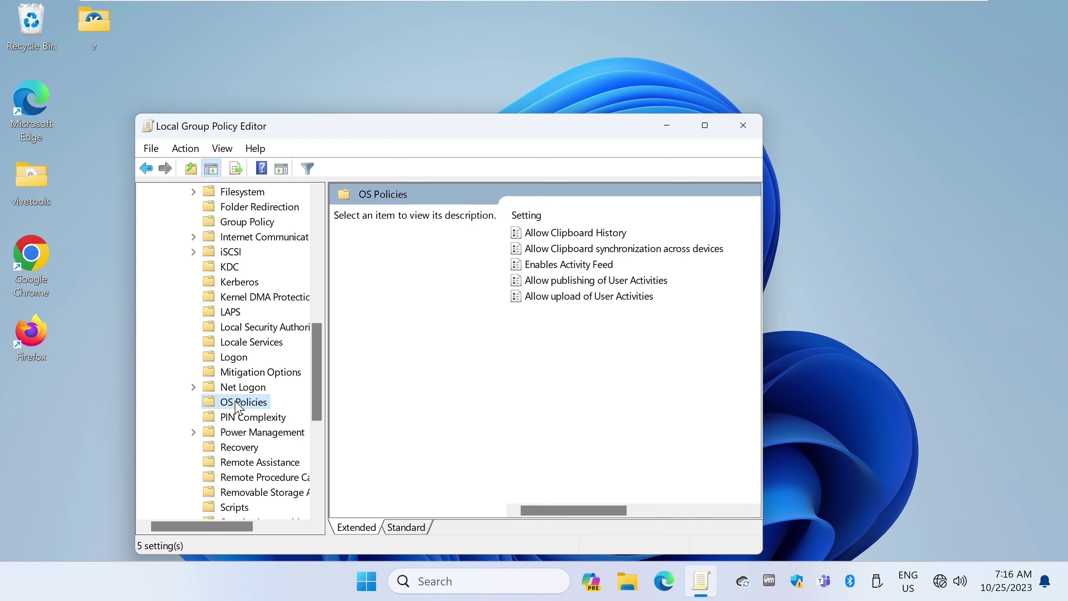
Set the Allow Clipboard History policy to Enabled, apply the change and close the Local Group Policy Editor
{"action": "left_click", "coordinate": [566, 232]}
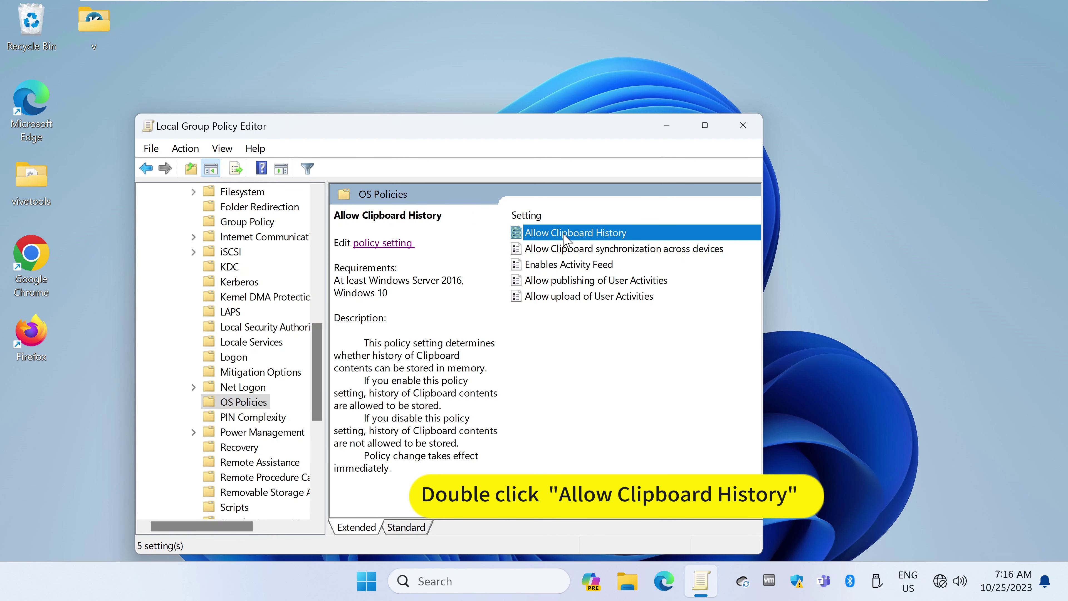
{"action": "double_click", "coordinate": [589, 235]}
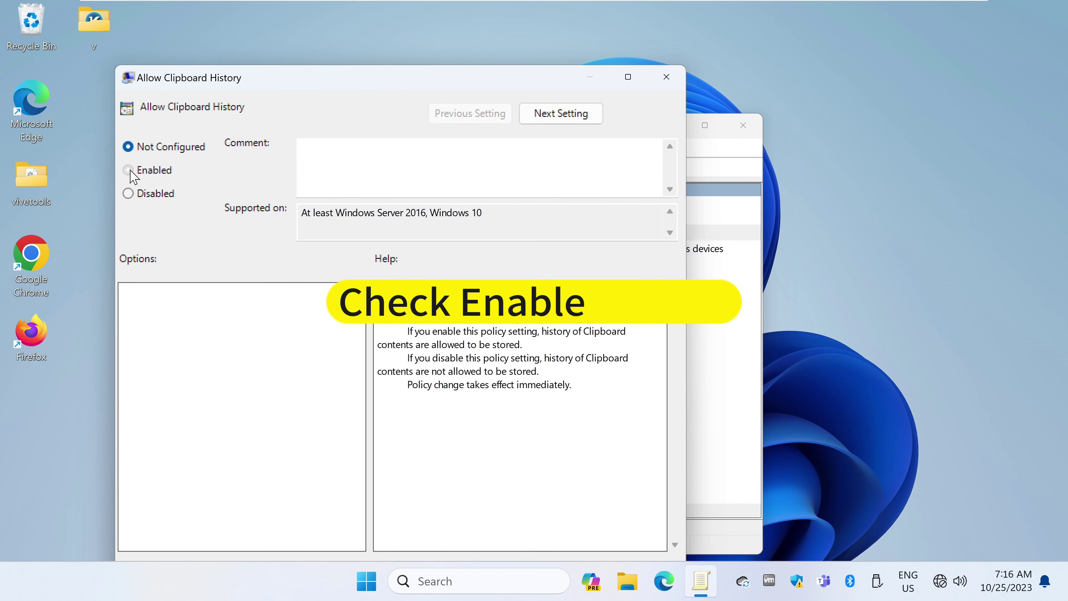
{"action": "left_click", "coordinate": [130, 171]}
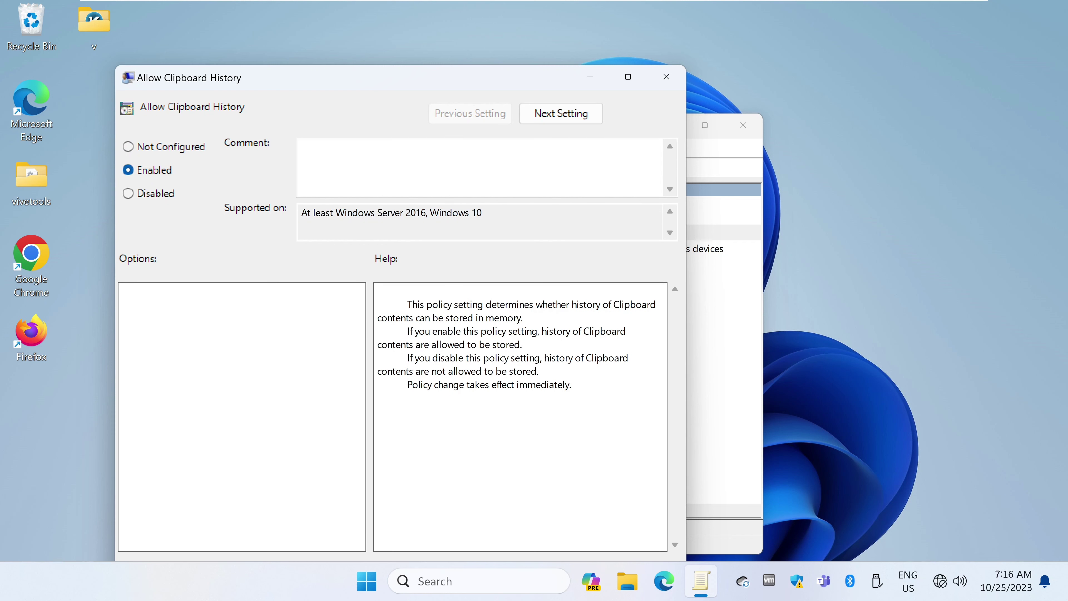
{"action": "left_click_drag", "start_coordinate": [481, 81], "coordinate": [513, 48]}
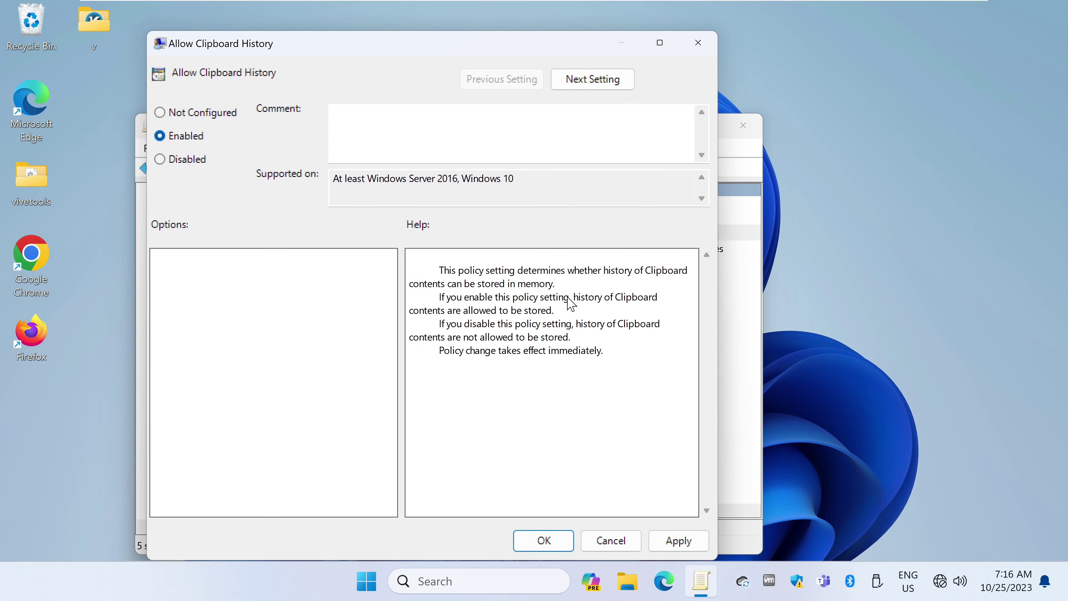
{"action": "left_click", "coordinate": [672, 542]}
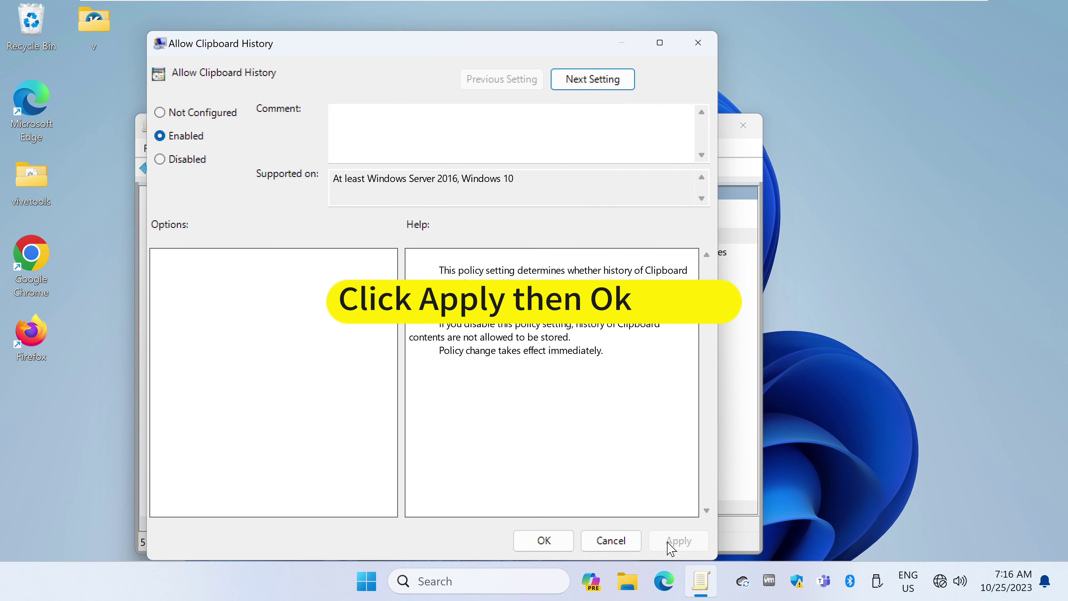
{"action": "left_click", "coordinate": [544, 540]}
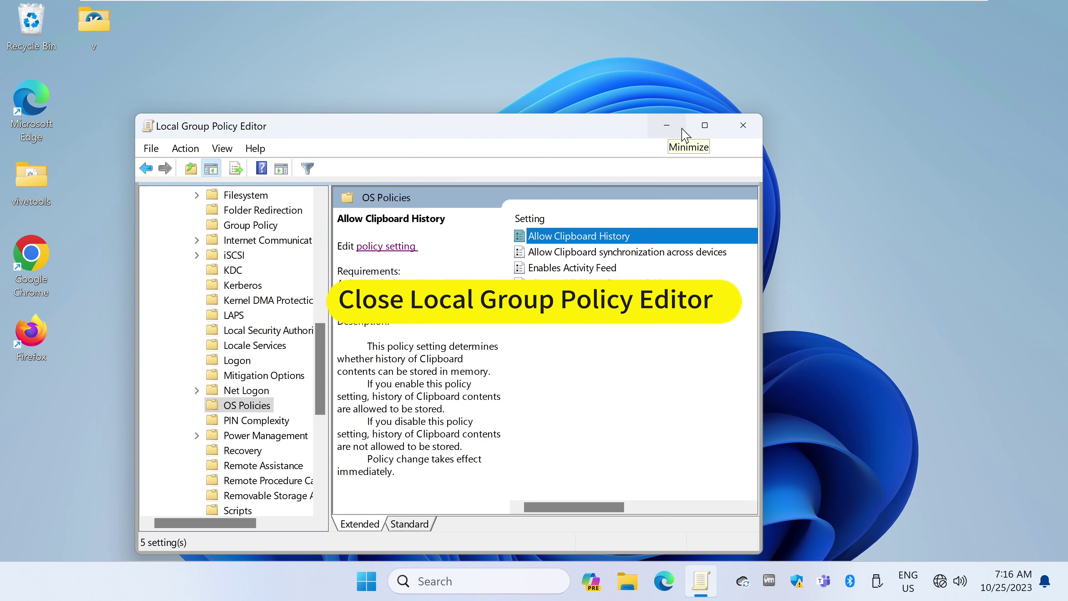
{"action": "left_click", "coordinate": [742, 125]}
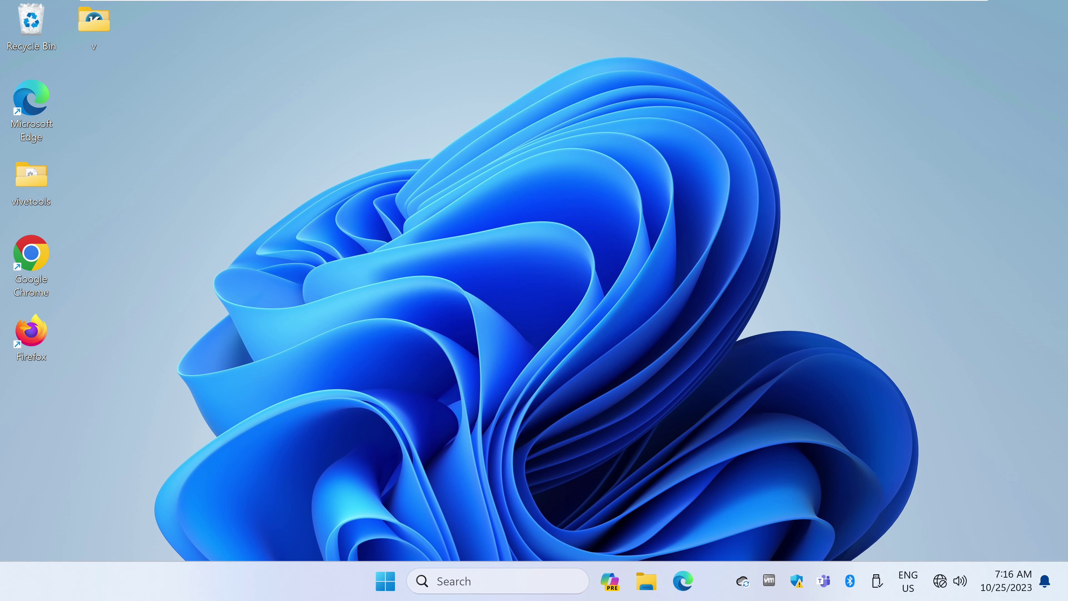
Search Windows for cmd and run Command Prompt as administrator, allowing it to make changes to the device
{"action": "left_click", "coordinate": [439, 581]}
{"action": "type", "text": "cmd"}
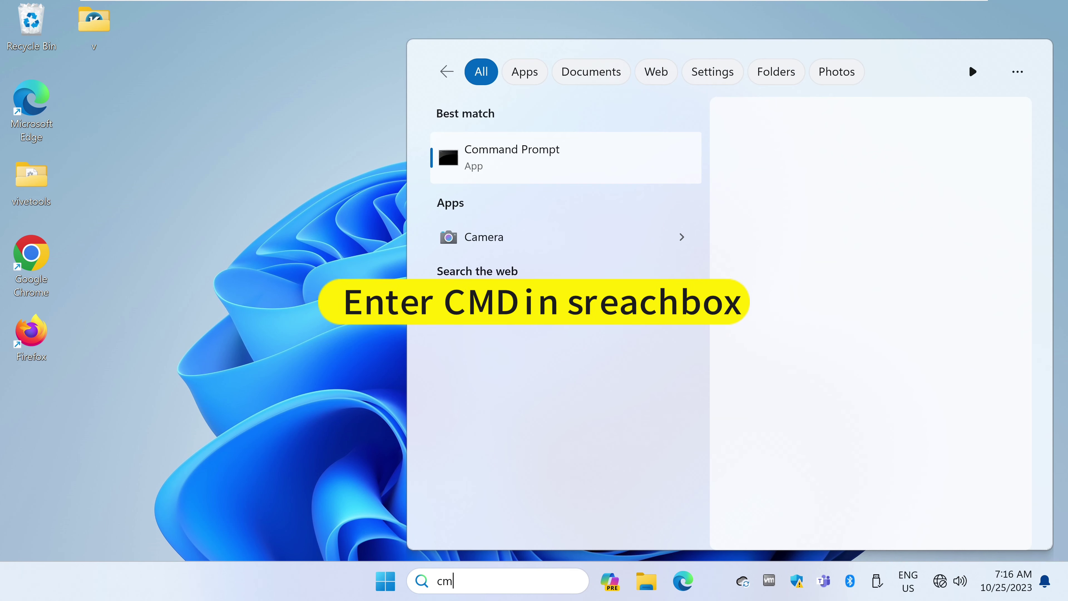
{"action": "right_click", "coordinate": [520, 168]}
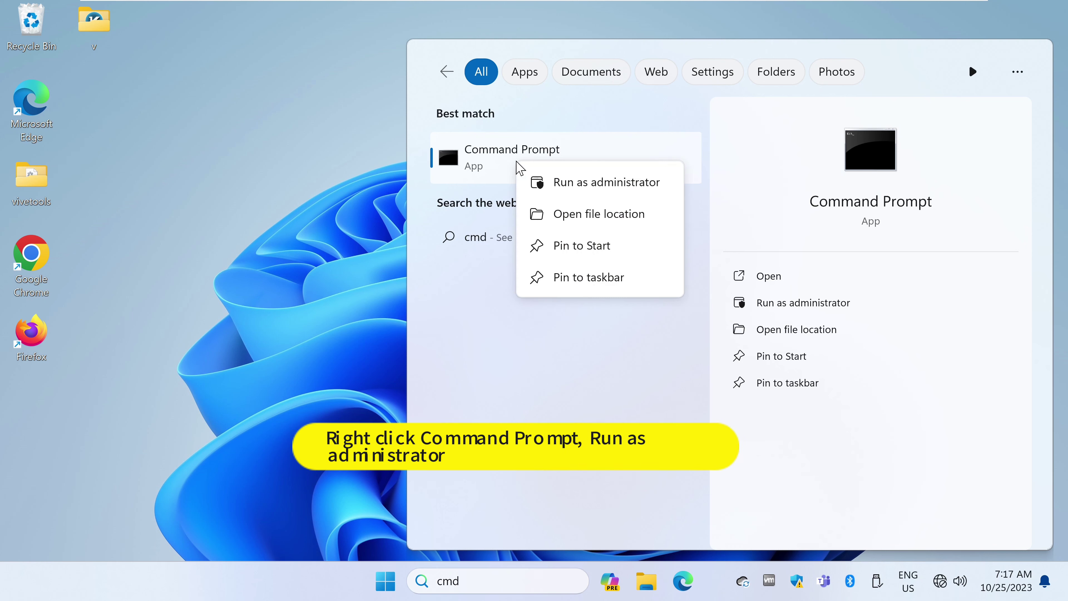
{"action": "left_click", "coordinate": [576, 185]}
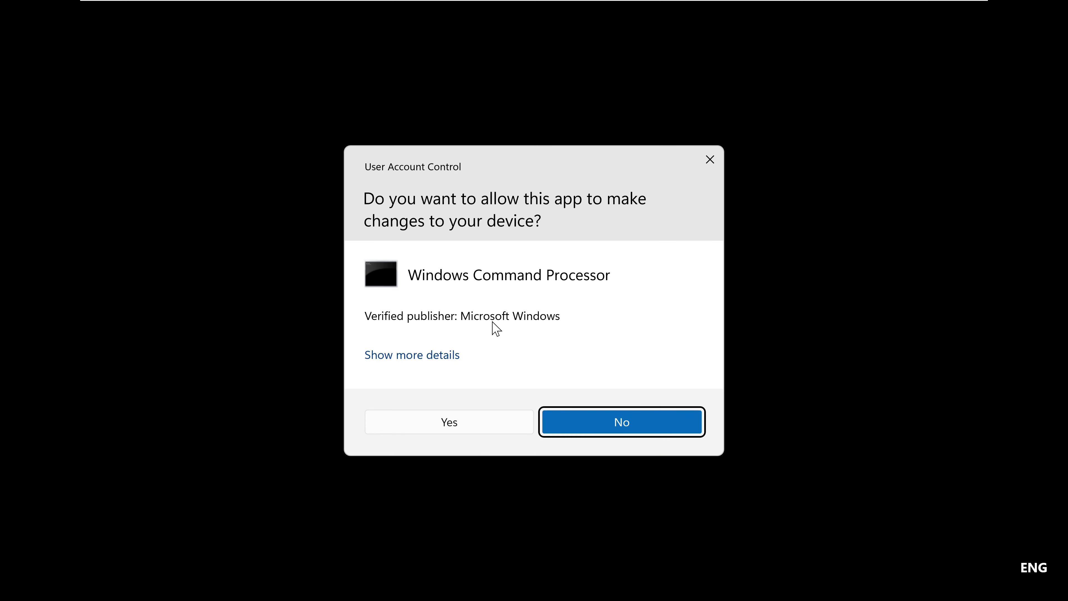
{"action": "left_click", "coordinate": [453, 420]}
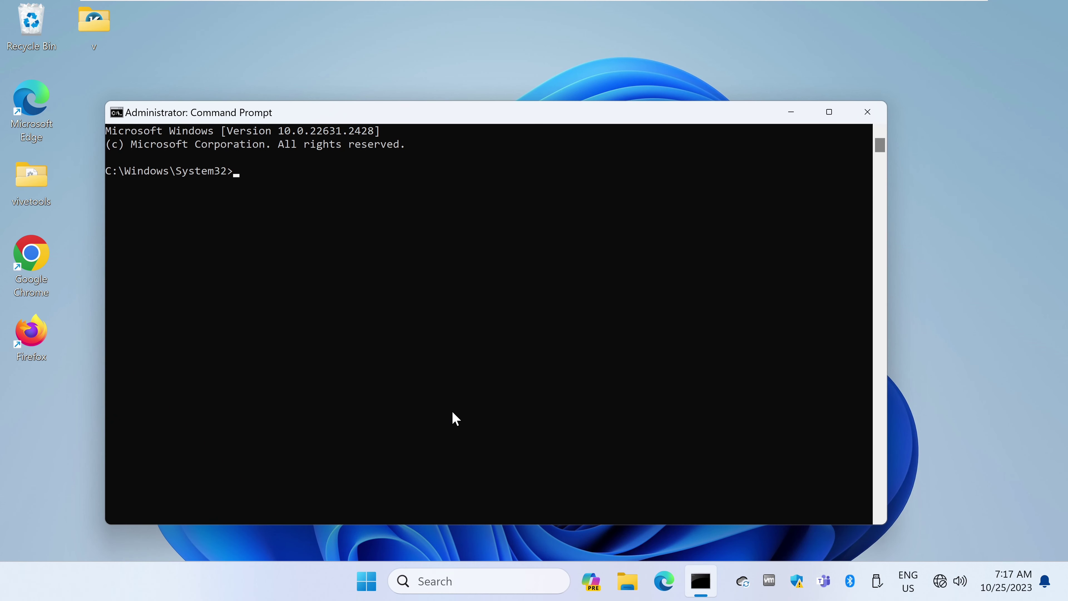
Force a Group Policy update by running the gpupdate/force command
{"action": "type", "text": "gpupdate/force"}
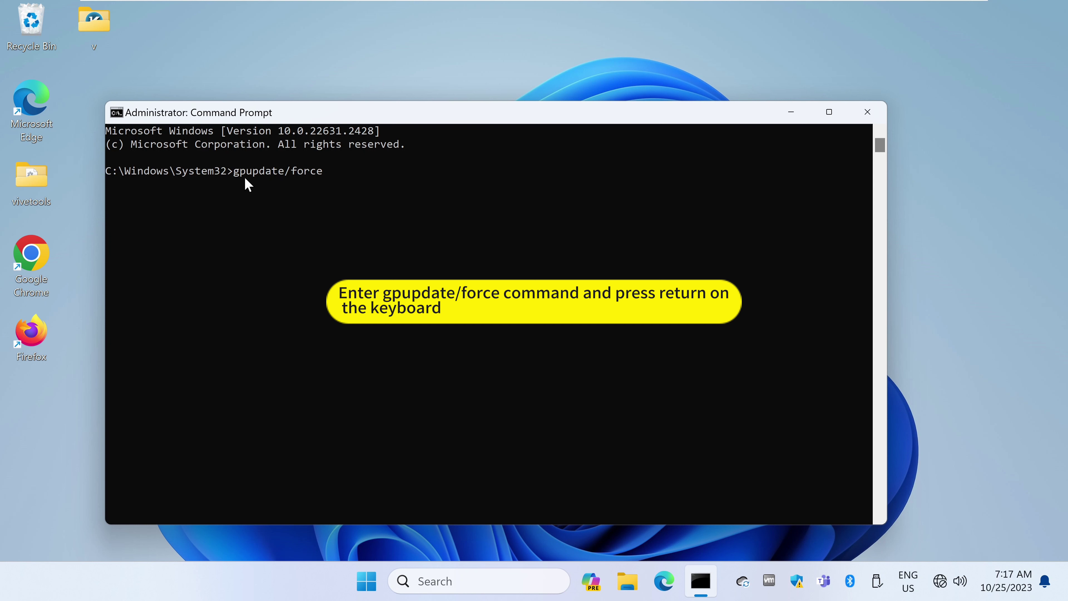
{"action": "key", "text": "Return"}
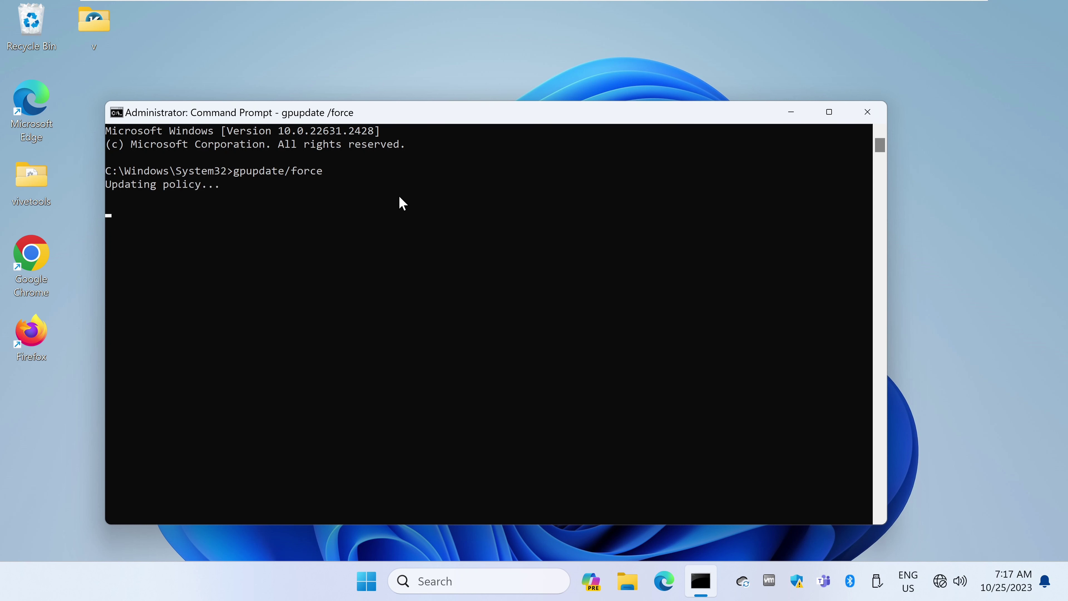